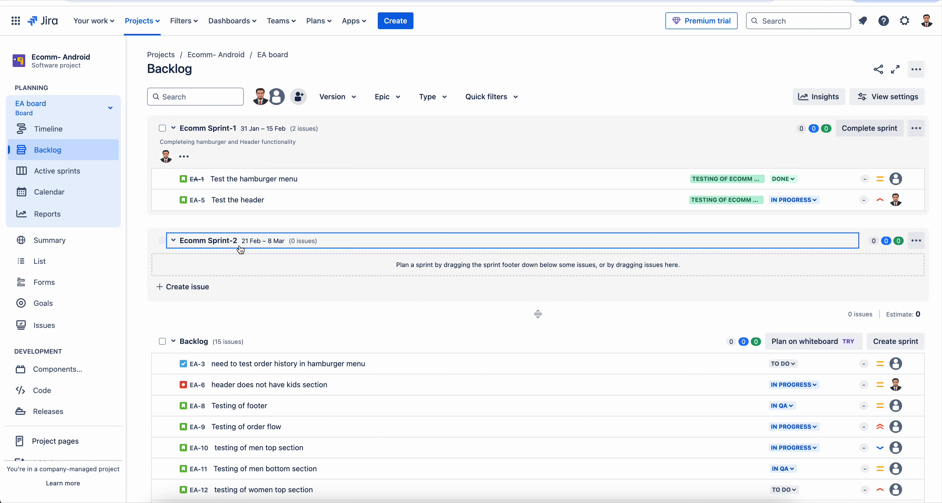
Edit Ecomm Sprint-2 to start on 2/16/2025 and save the sprint.
click(255, 243)
click(259, 243)
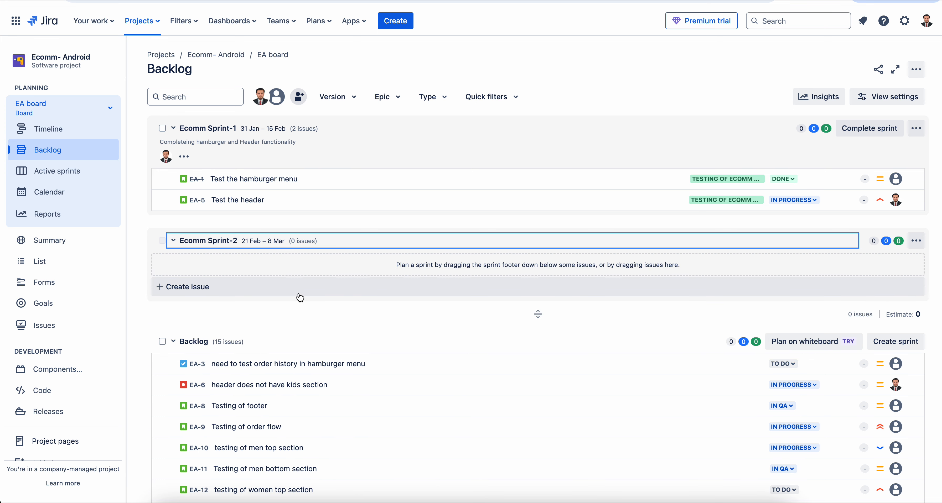
click(919, 244)
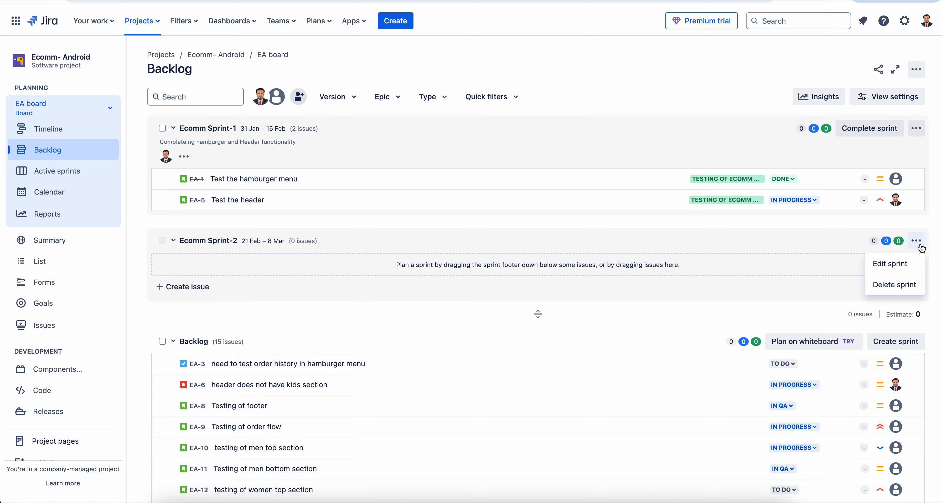
click(890, 265)
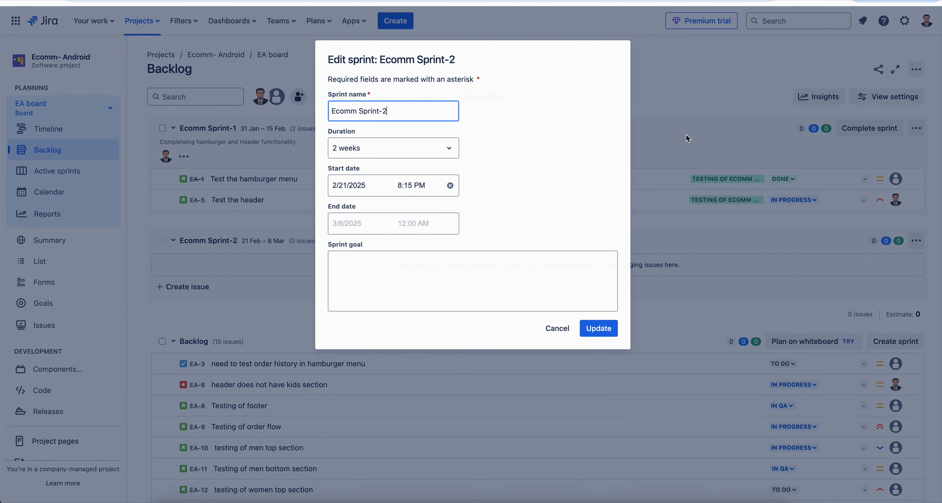
click(338, 183)
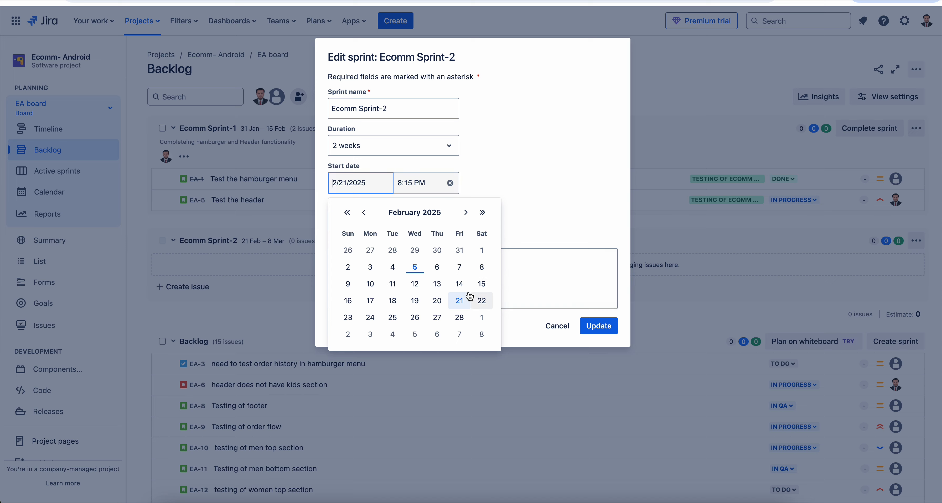
click(353, 301)
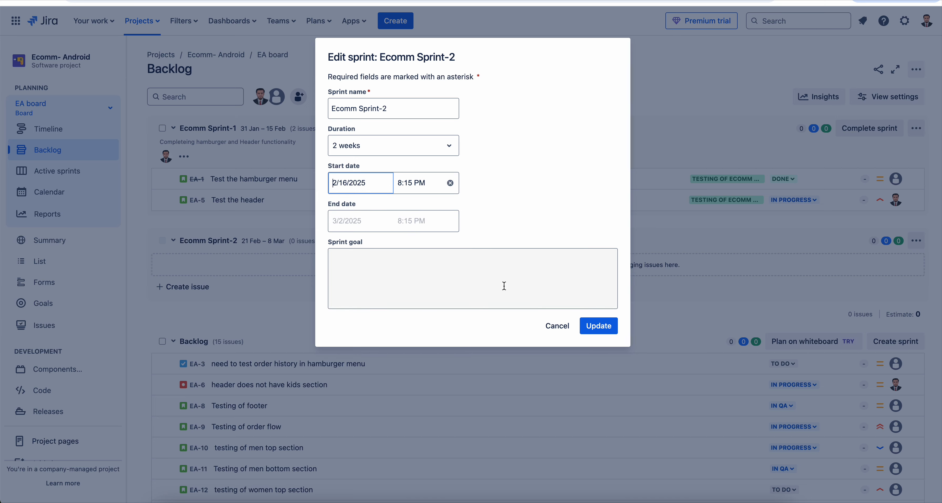
click(605, 330)
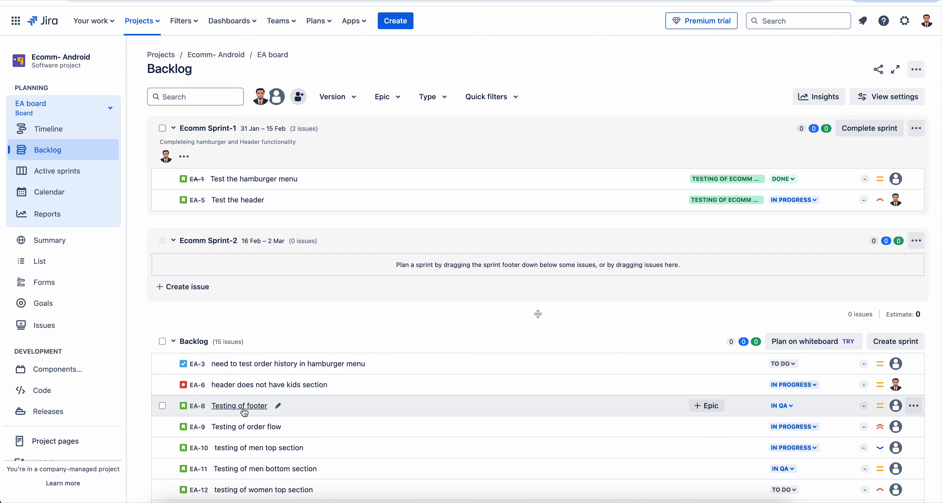
Move issues EA-8, EA-9, EA-10 and EA-11 from the backlog into Ecomm Sprint-2.
drag(244, 412, 263, 252)
drag(268, 402, 271, 247)
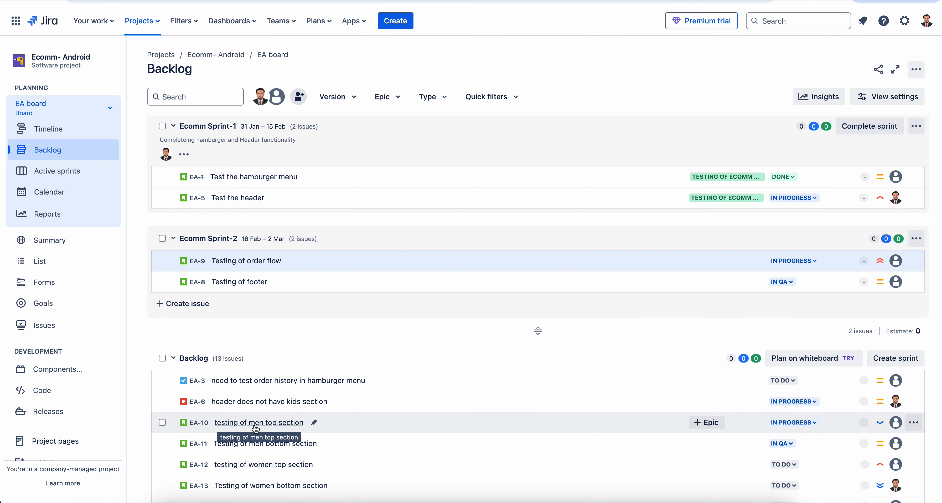
drag(267, 421, 259, 266)
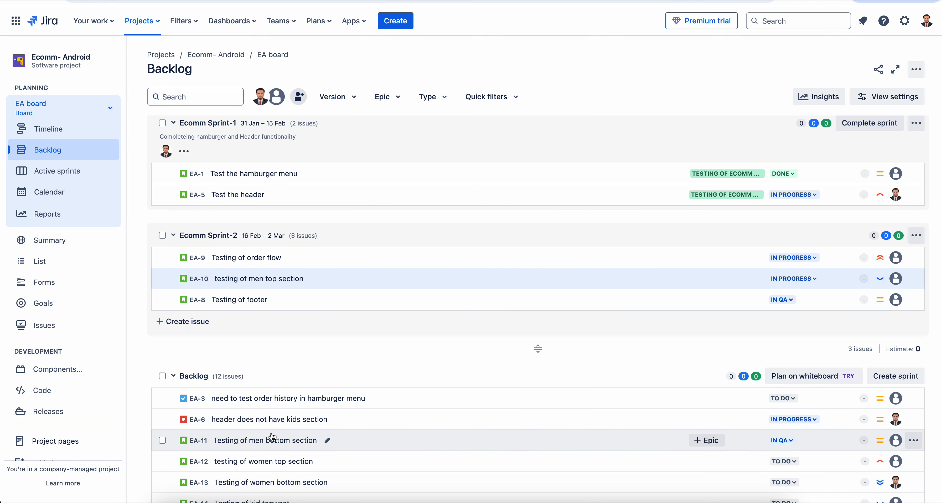
drag(273, 441, 275, 301)
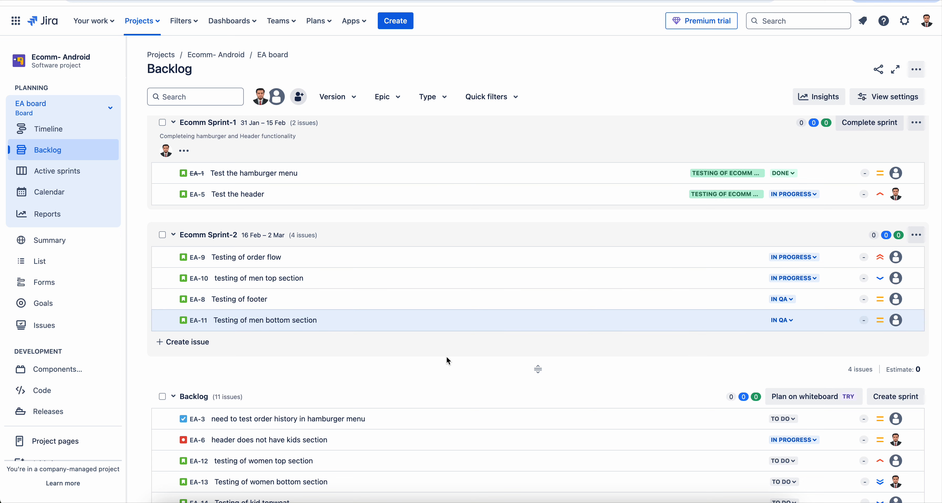
Open the details of issue EA-9 and check which fields it offers, looking for a due date.
click(243, 259)
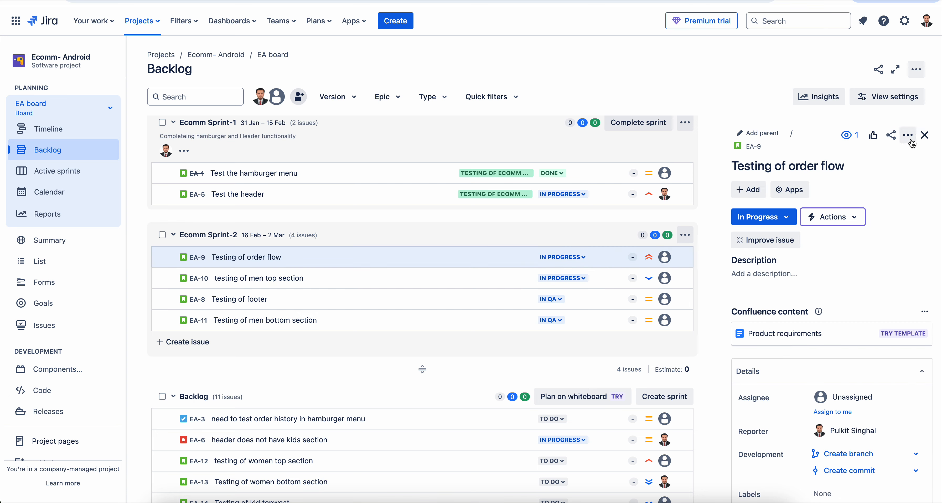
scroll(875, 274, down, 6)
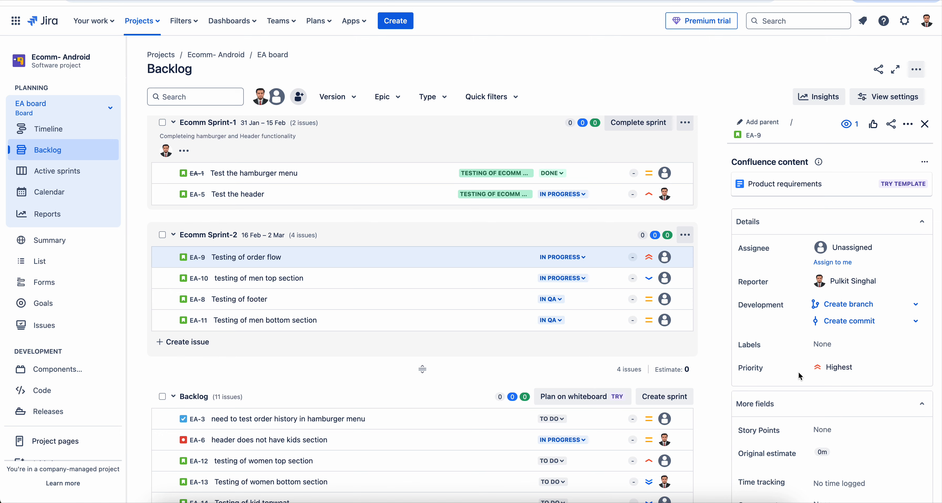
scroll(799, 372, down, 5)
scroll(790, 393, down, 3)
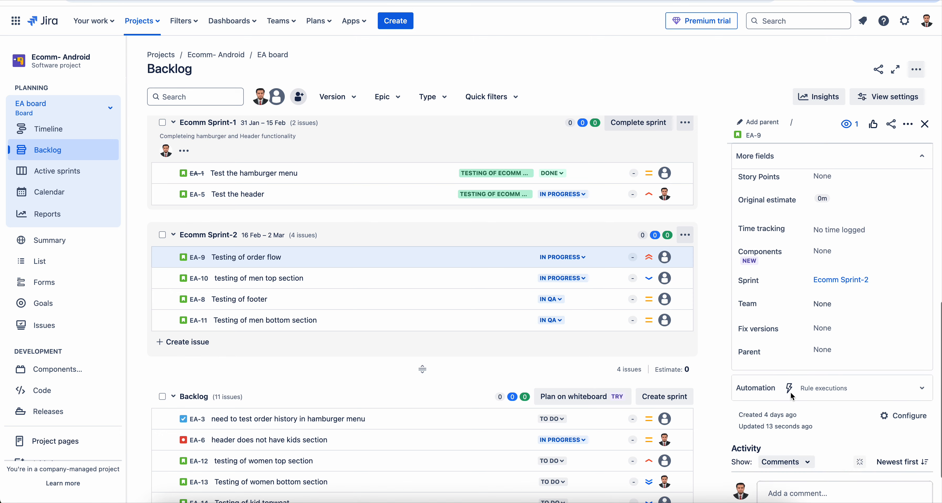
scroll(791, 393, down, 2)
scroll(790, 391, up, 10)
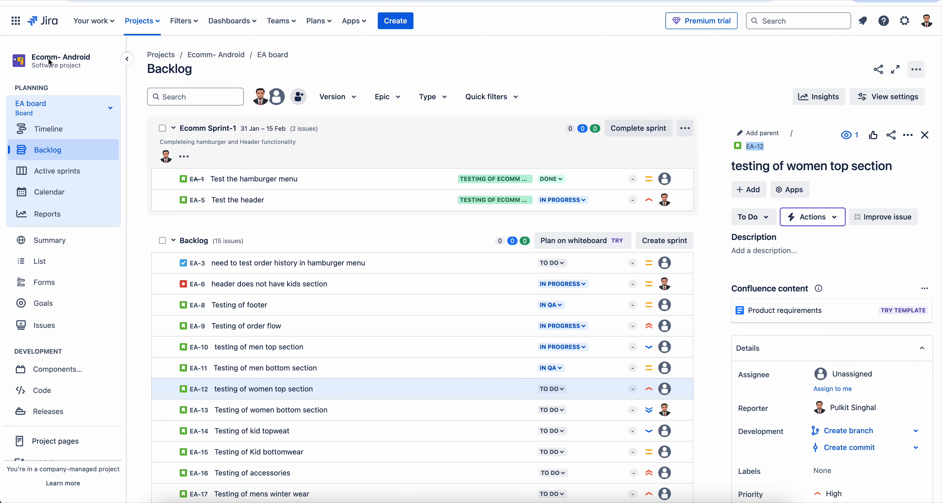
Open the field configuration of the Story issue type in the project settings.
scroll(55, 329, down, 3)
click(57, 422)
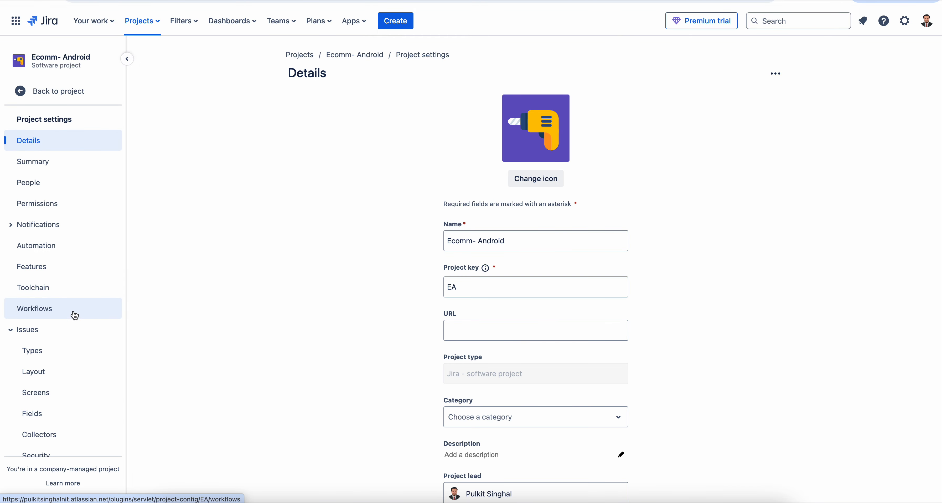
click(71, 356)
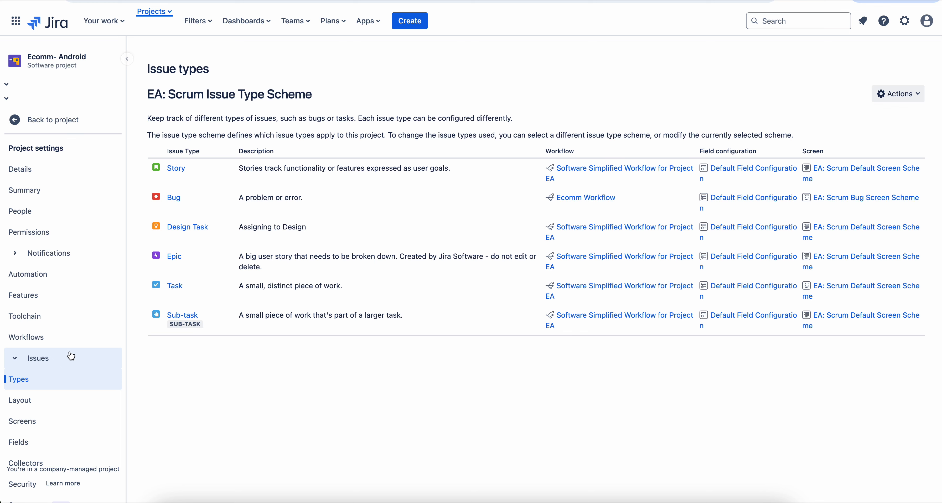
click(173, 168)
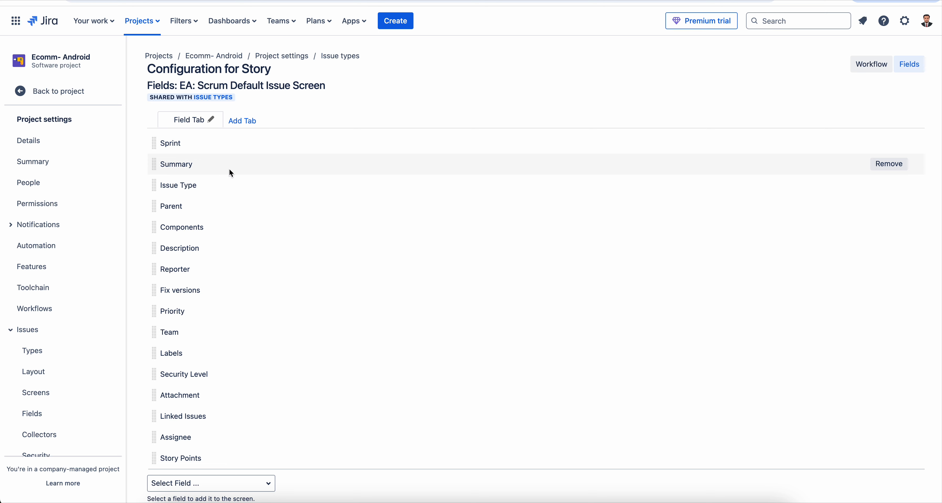
Add the Due date field to the Story issue type's screen.
scroll(236, 292, down, 1)
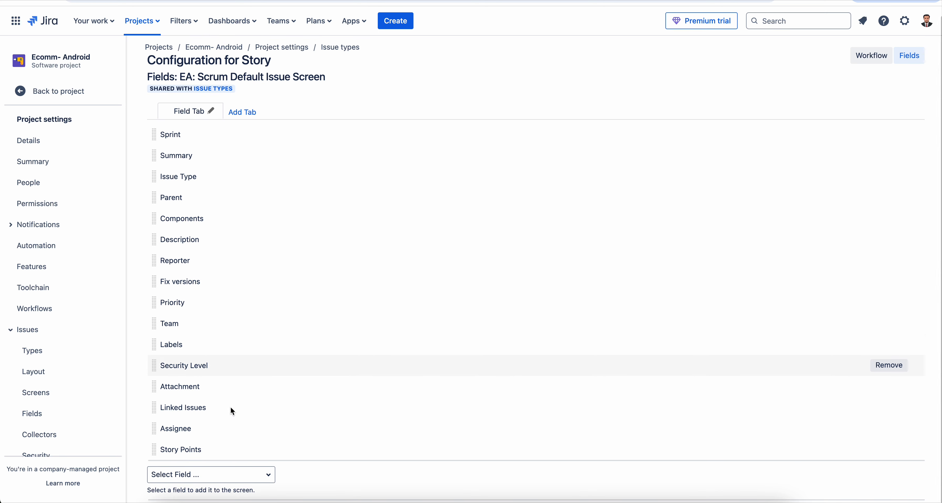
click(235, 474)
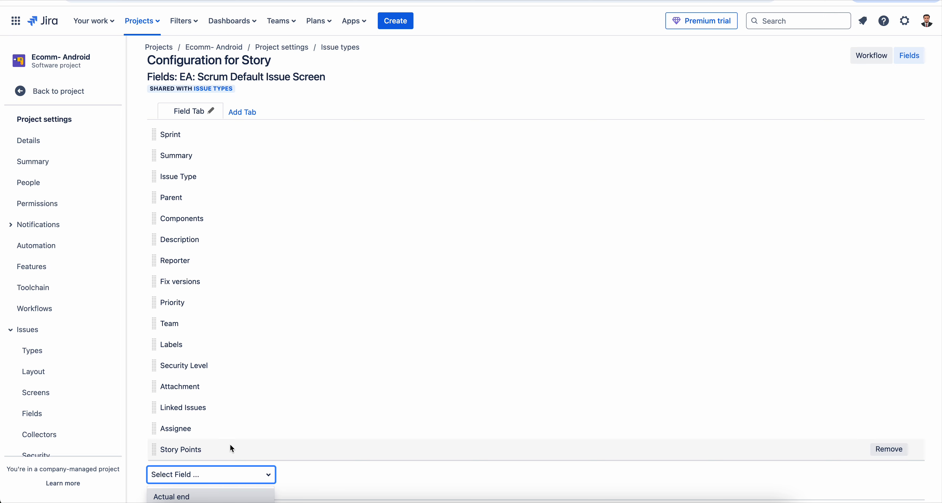
scroll(229, 444, down, 3)
scroll(235, 439, down, 3)
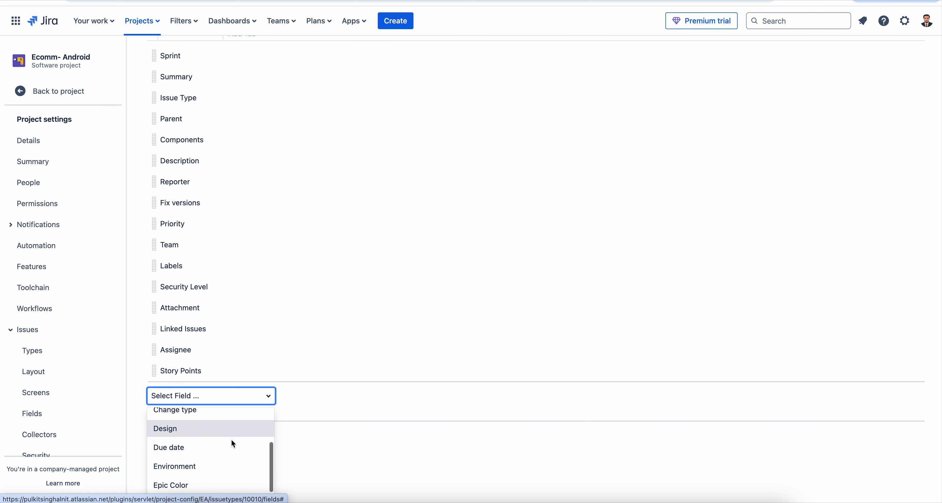
click(224, 455)
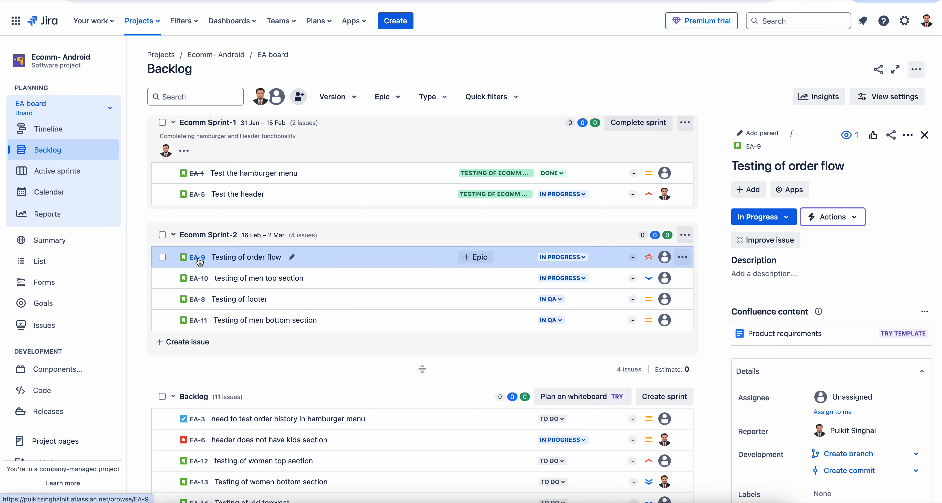
Open issue EA-9 in a separate browser tab and check its fields for Due date.
right_click(200, 261)
click(209, 262)
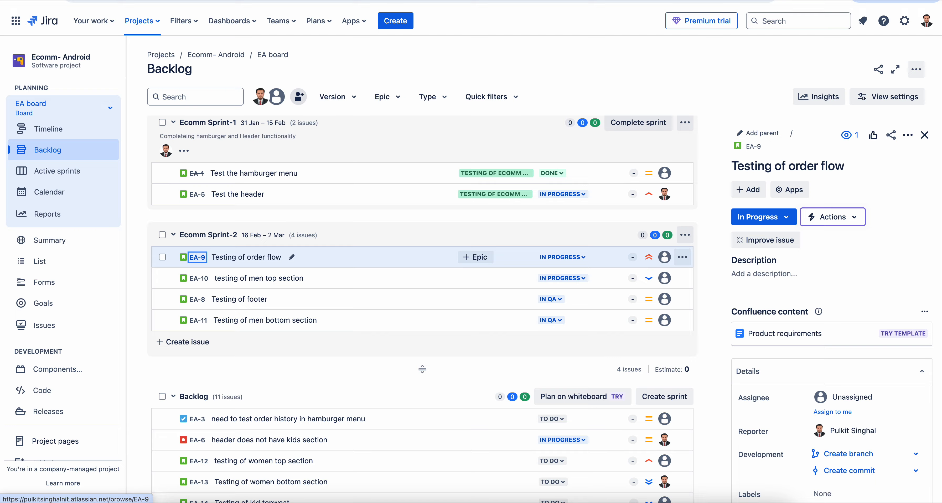
click(167, 4)
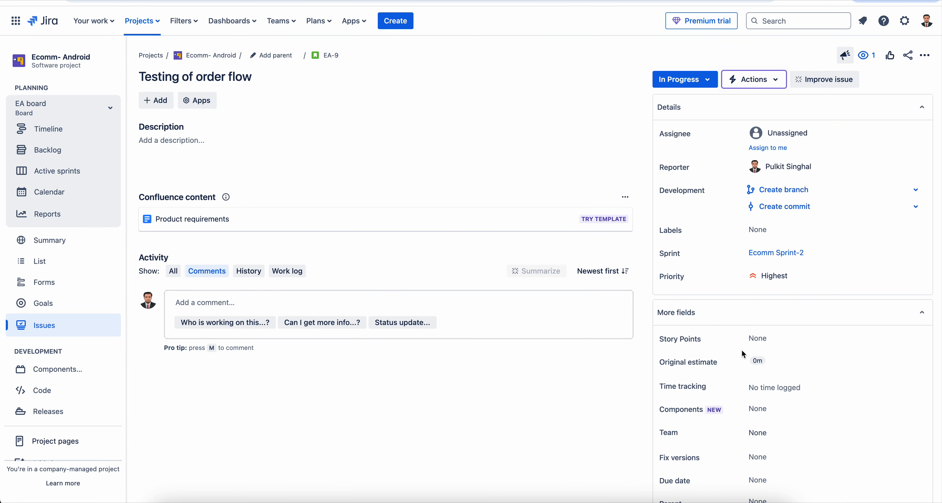
scroll(691, 322, down, 3)
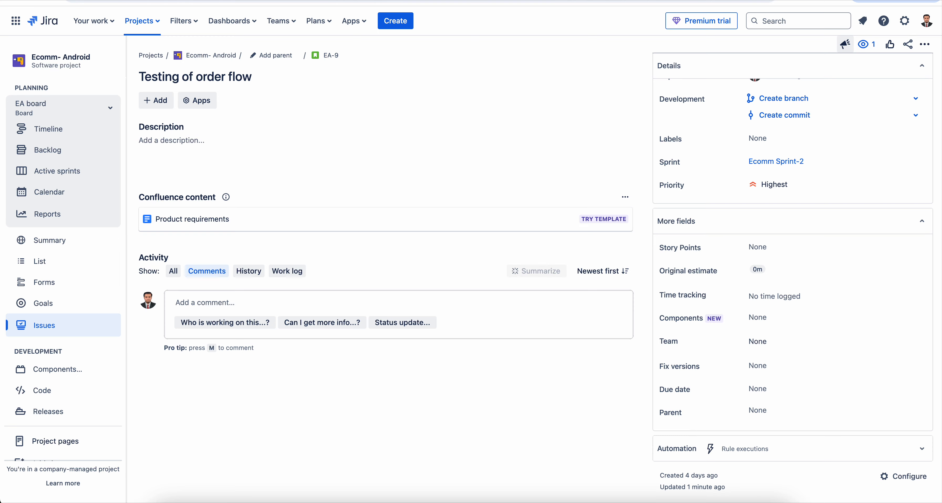
Return to the backlog, close the EA-9 details and open the active sprints board.
click(200, 0)
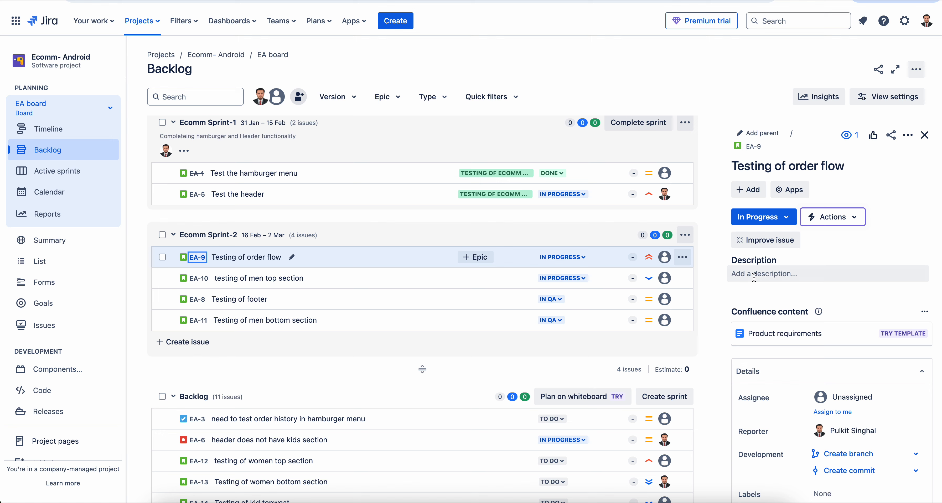
click(924, 135)
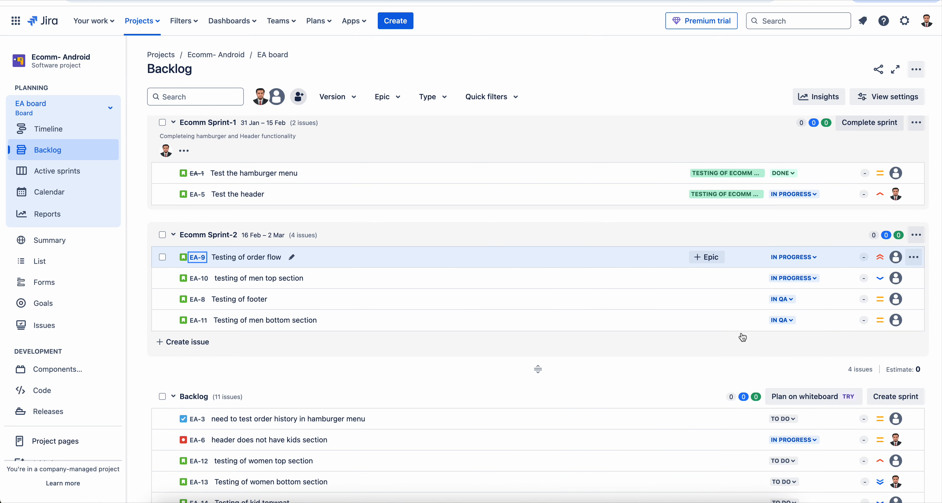
click(66, 178)
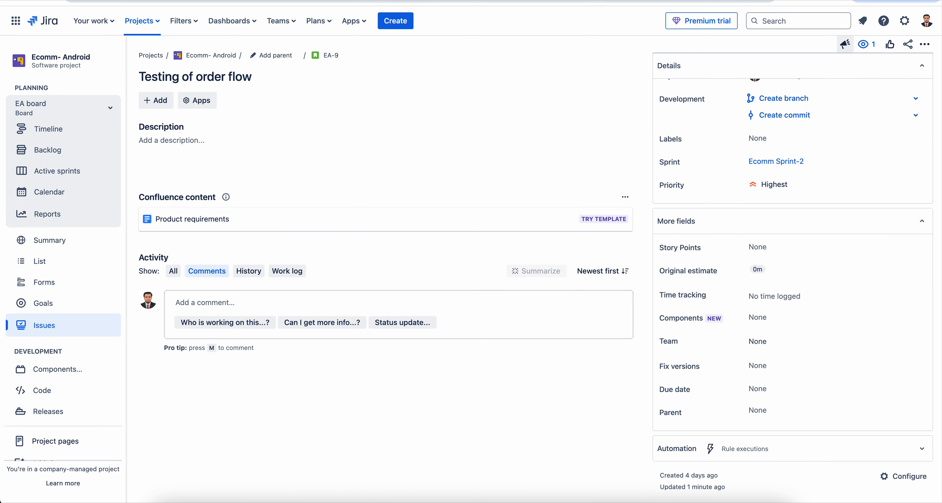
In the issue's browser tab, change the issue key in the address to EA-5 and load that issue.
key(BackSpace)
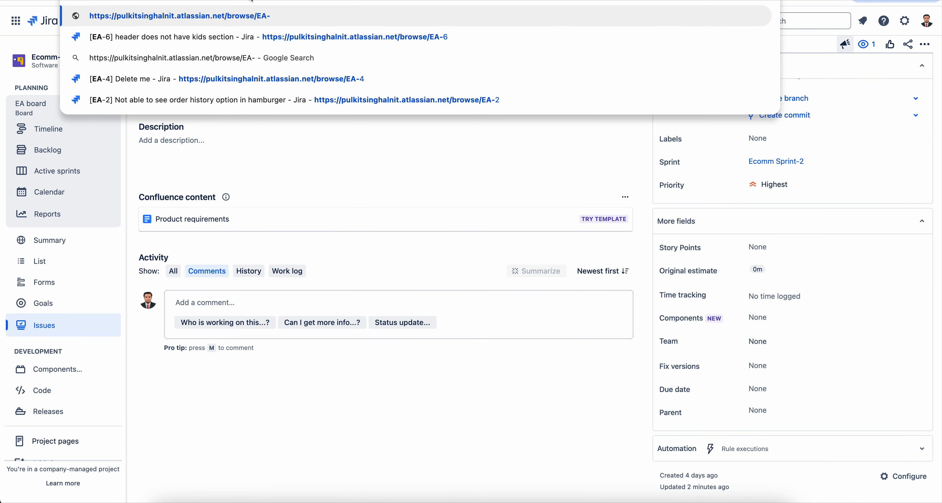
key(Escape)
text(5)
key(Return)
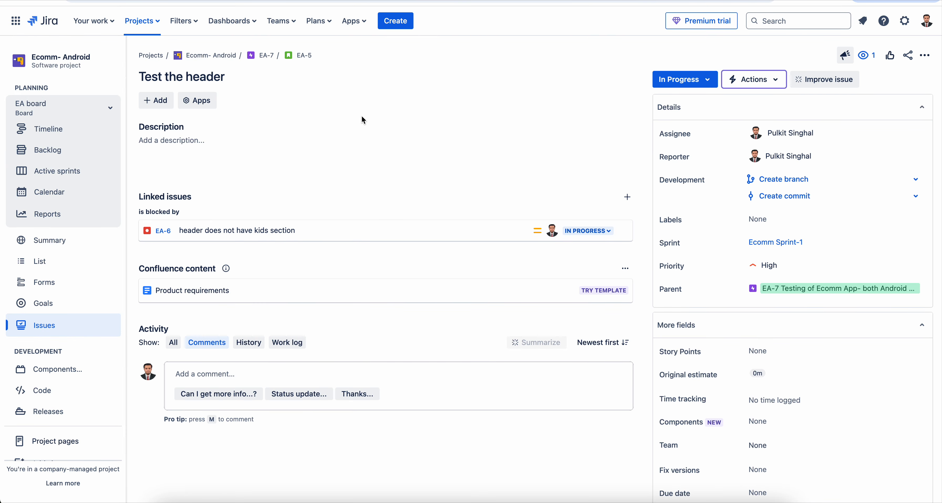
Set the due date of issue EA-5 to 2/6/2025.
scroll(785, 378, down, 3)
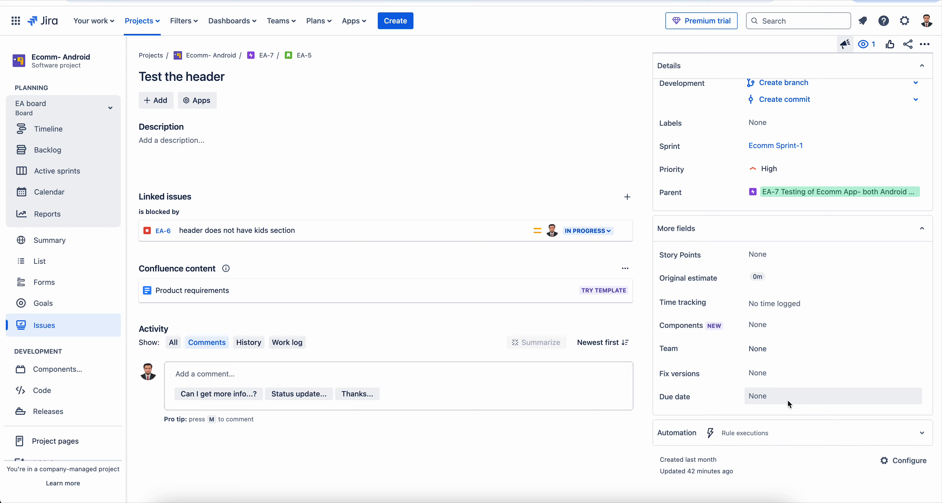
click(788, 401)
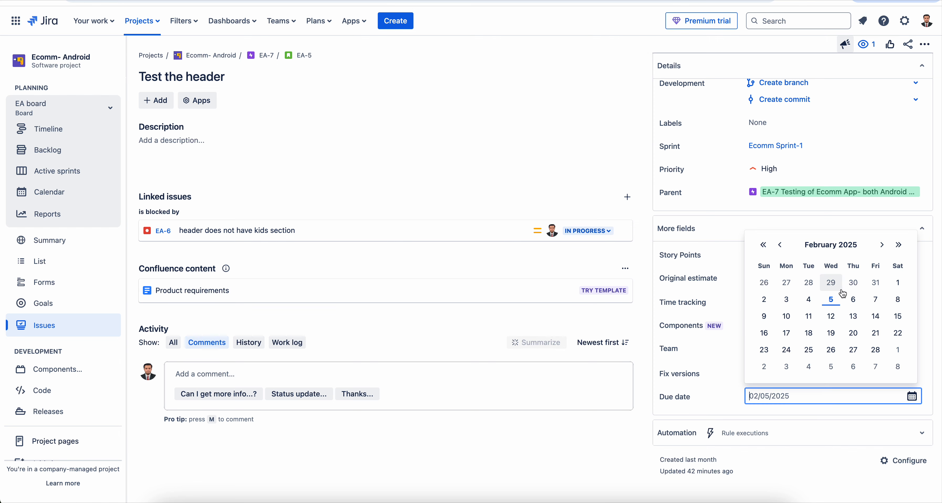
click(853, 300)
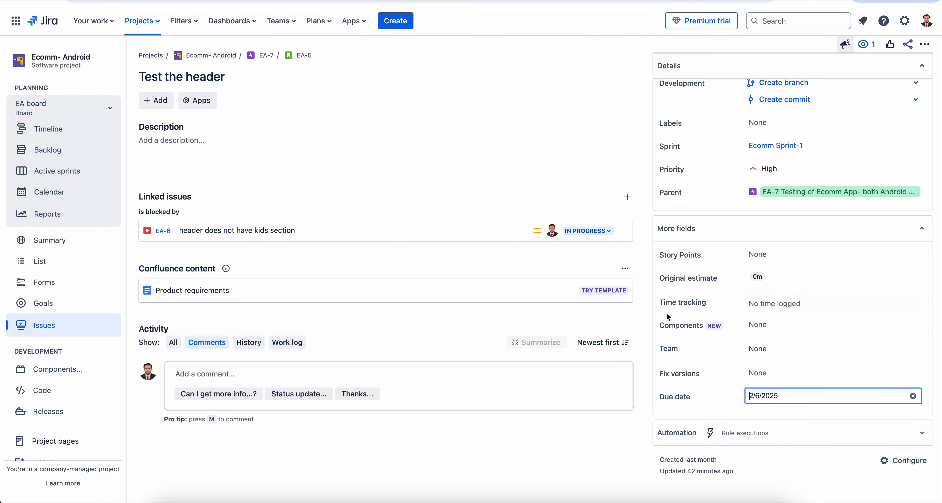
click(570, 72)
Return to the Ecomm Sprint-1 active sprint board and reload it.
click(462, 34)
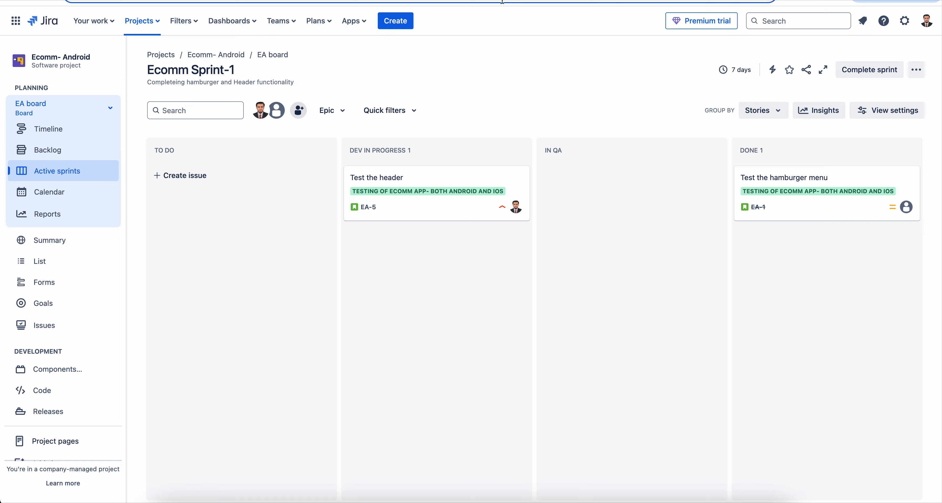
key(super+r)
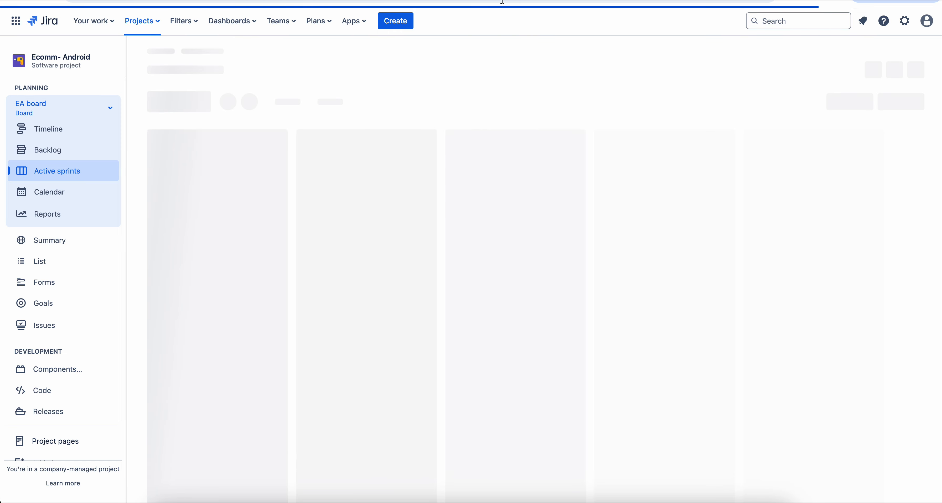